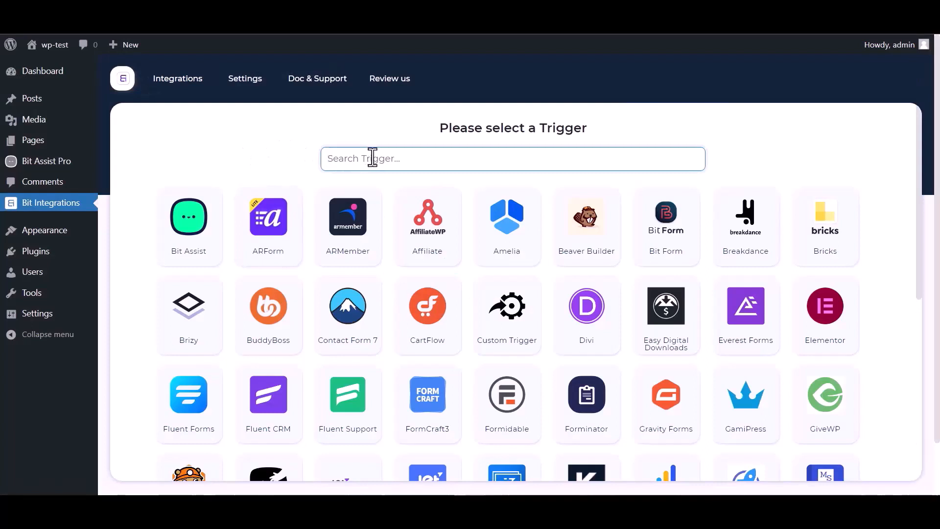
Choose Bit Assist as the trigger, copy its webhook URL and start fetching test data
text(bit)
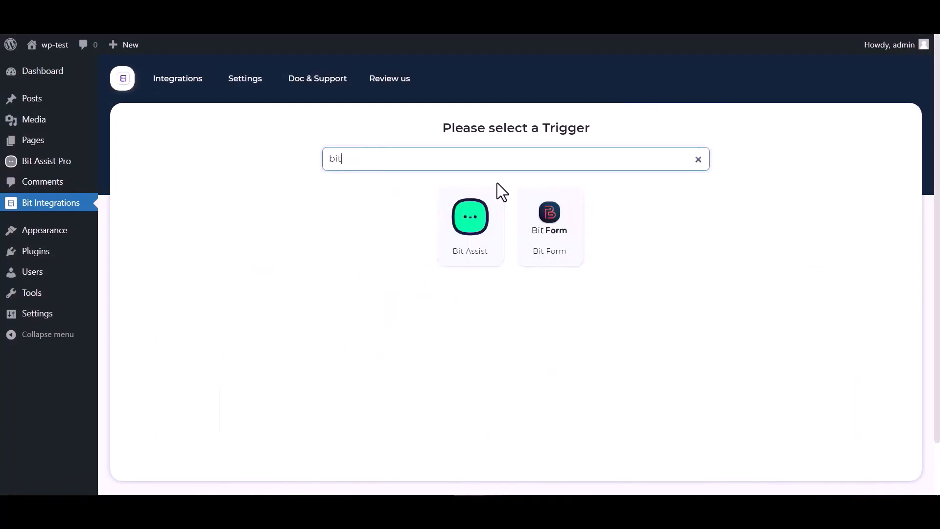
click(457, 243)
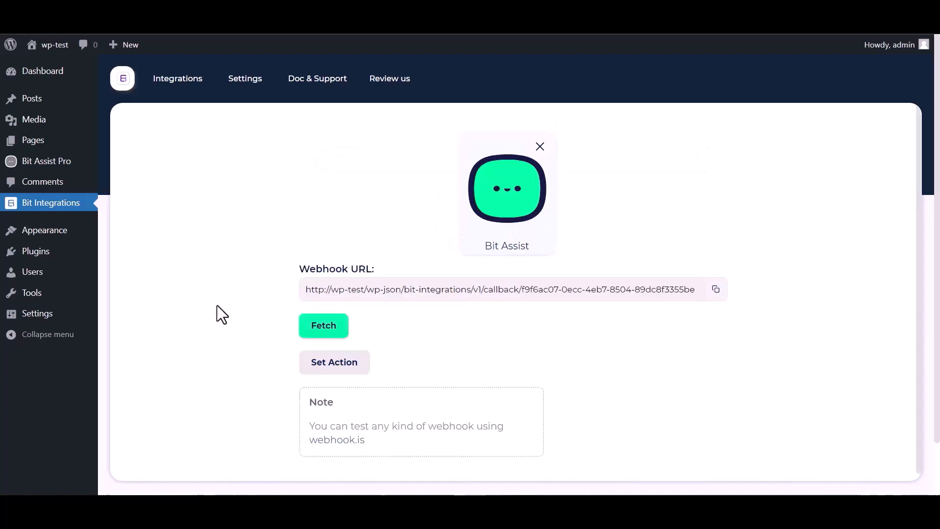
click(715, 290)
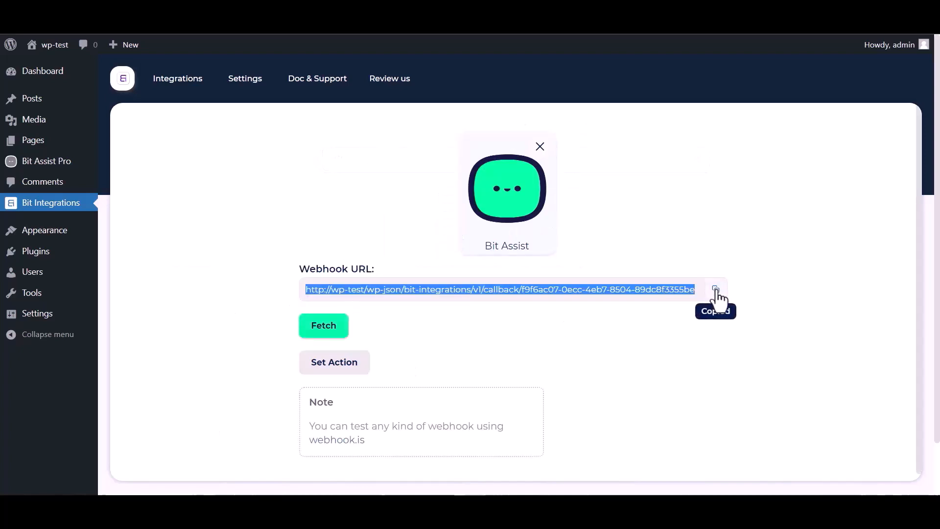
click(325, 334)
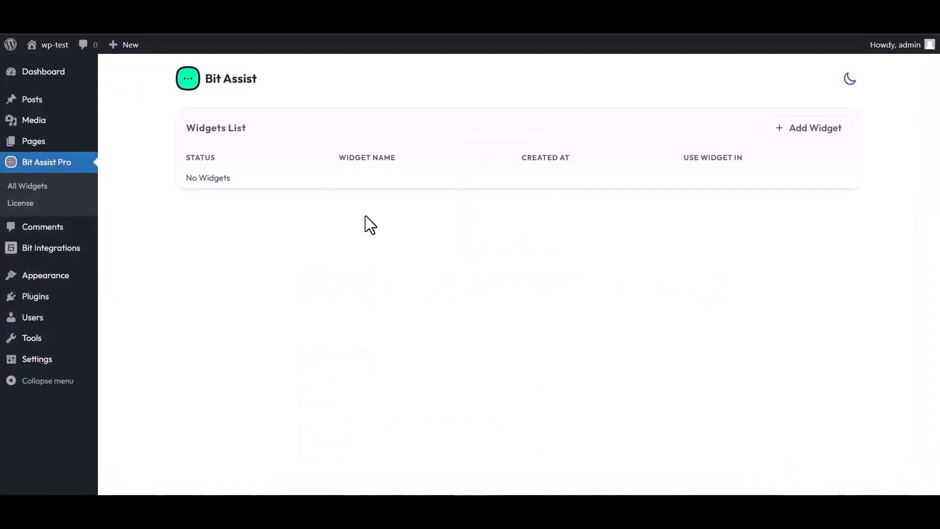
Create a Bit Assist Pro widget named 'Bit Integrations' and open it in the editor
click(811, 132)
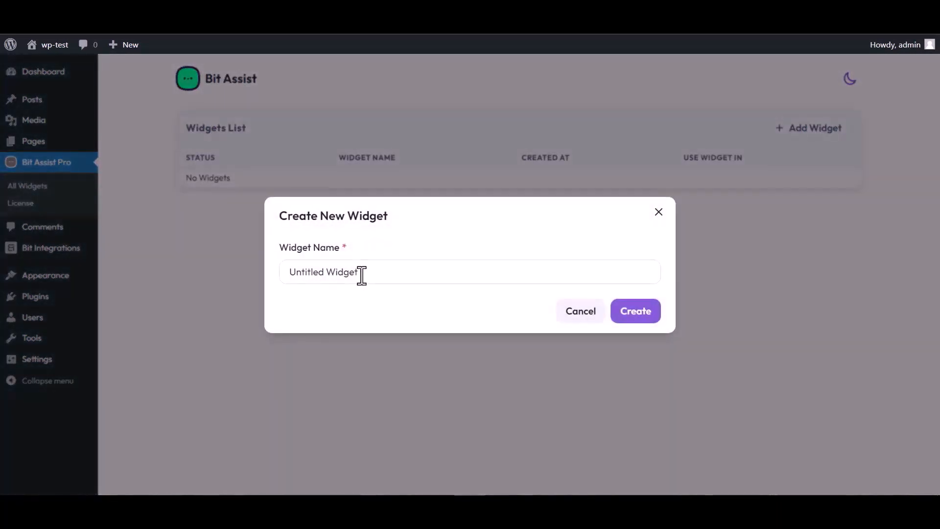
triple_click(364, 272)
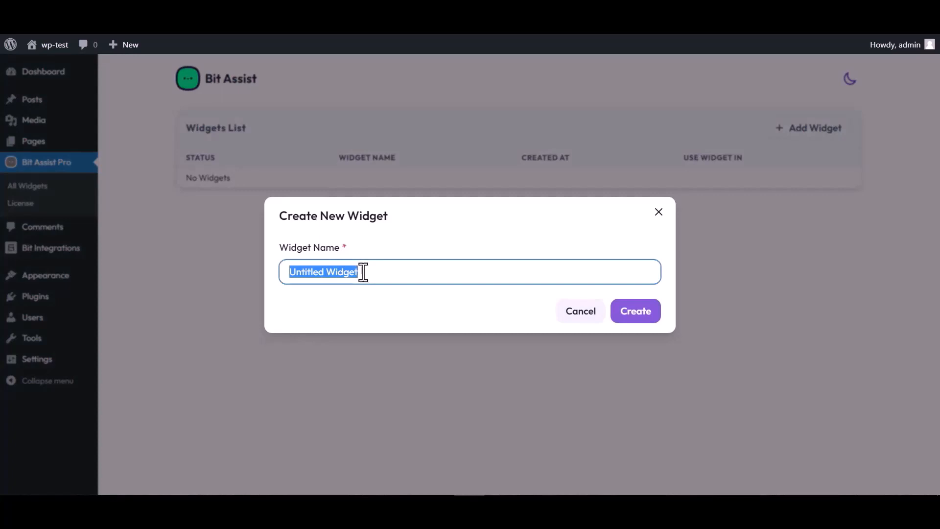
text(Bit )
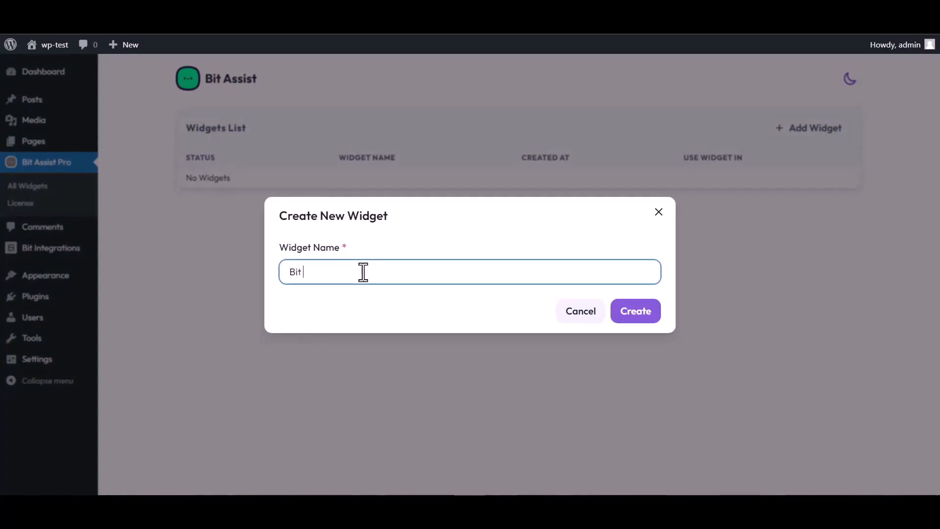
text(Integrations)
click(645, 319)
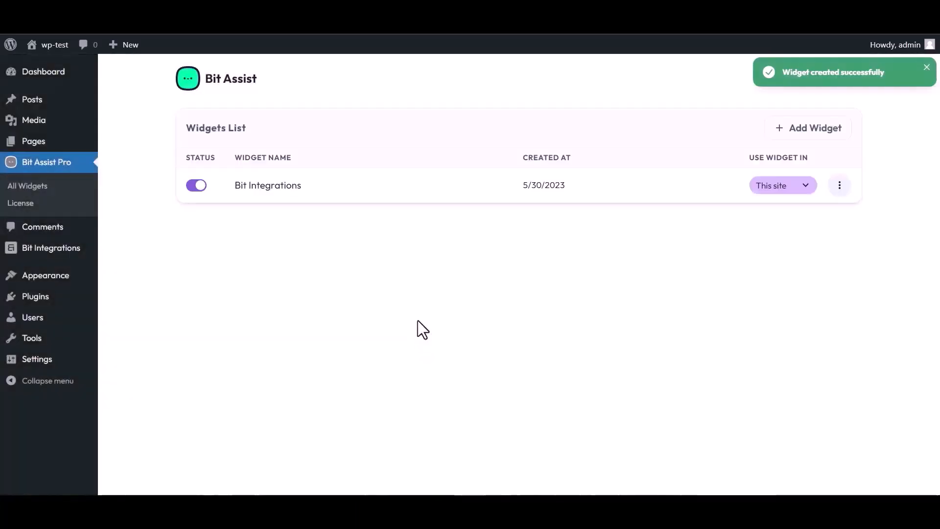
click(840, 186)
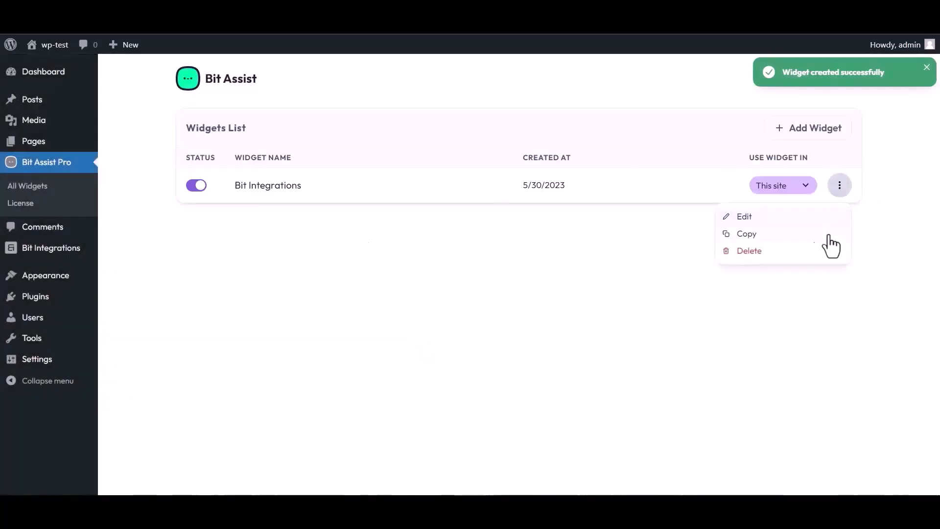
click(743, 217)
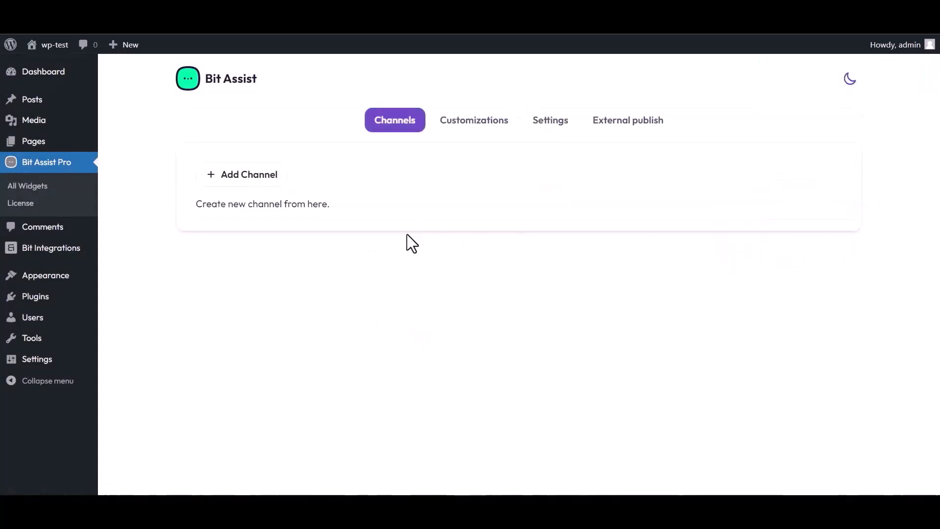
Add a Custom Form channel titled 'Bit Integrations'
click(254, 178)
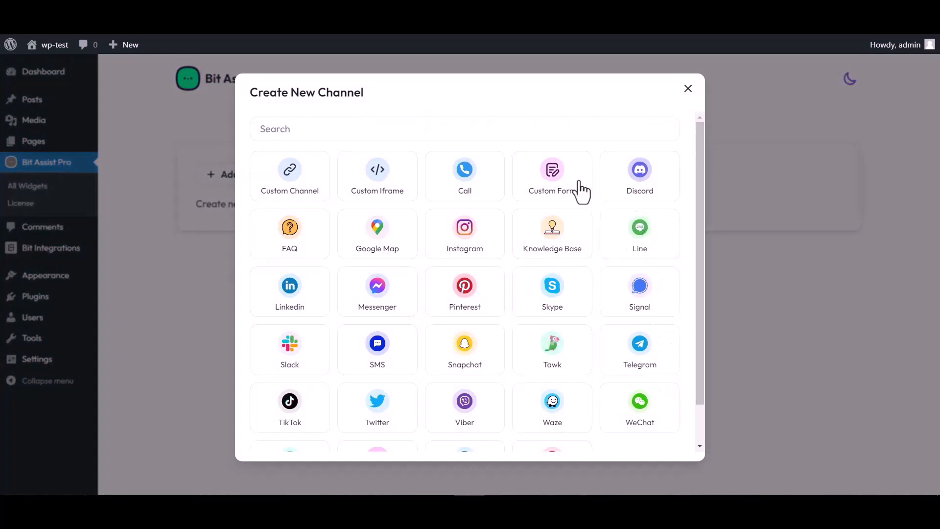
click(555, 189)
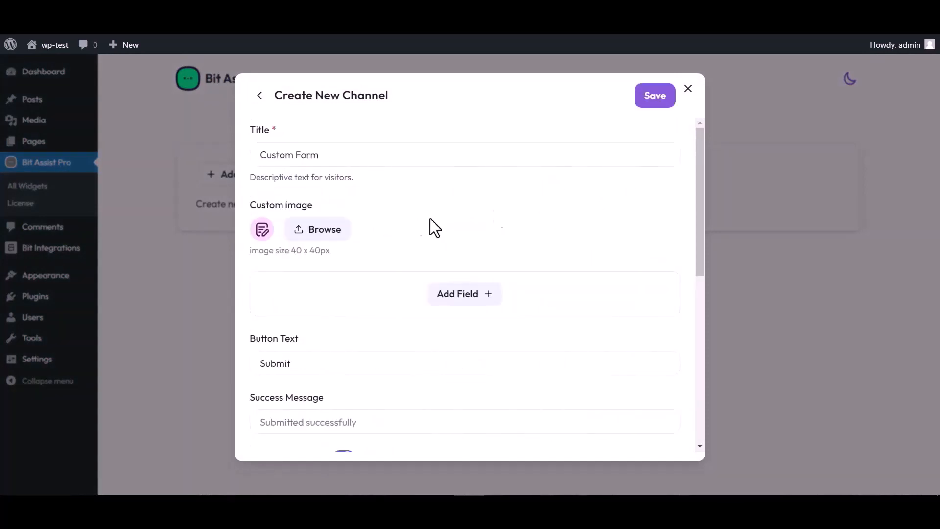
triple_click(329, 155)
text(Bit)
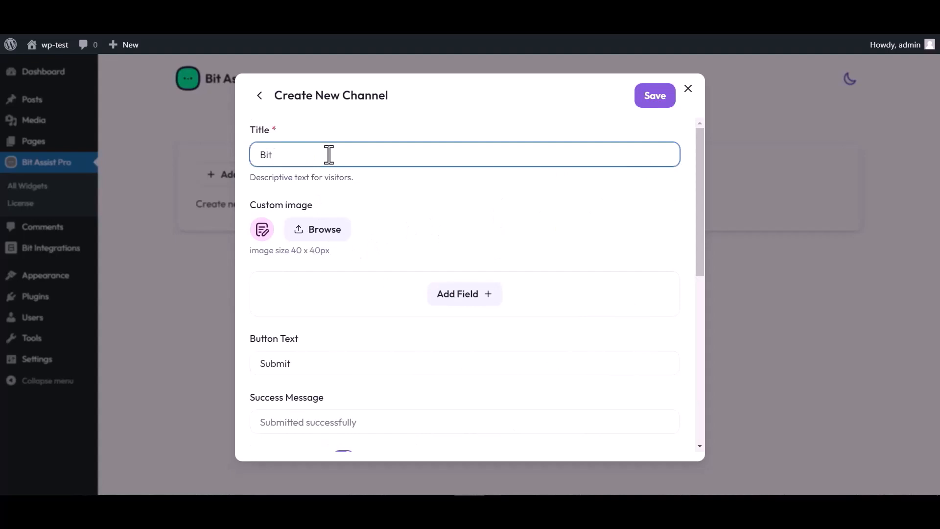
text( Integrations)
Add Text, Email and Number fields to the form and relabel the text field 'Name'
click(467, 303)
click(404, 329)
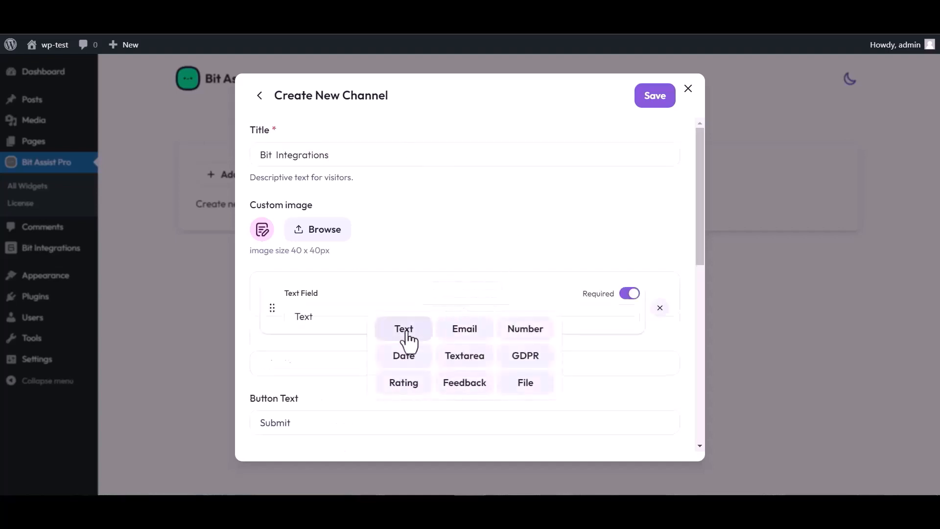
click(465, 355)
click(463, 390)
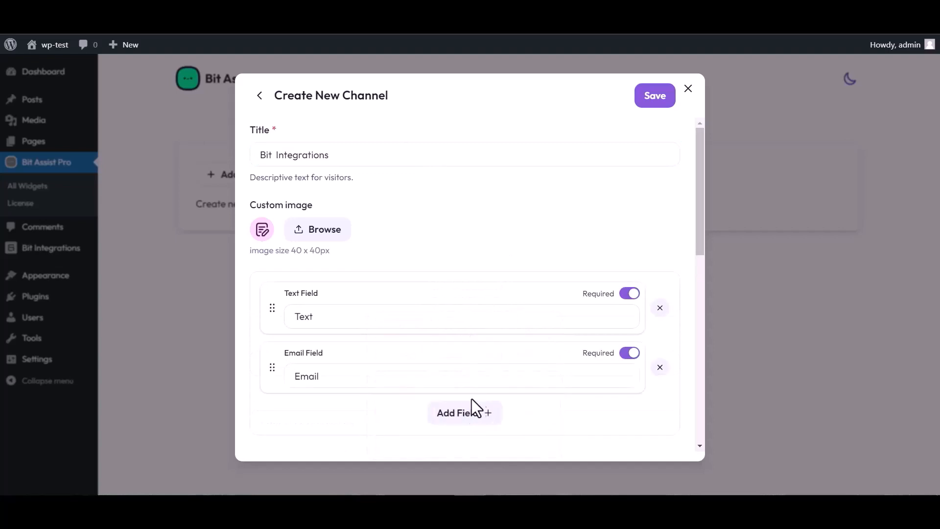
click(473, 413)
click(524, 329)
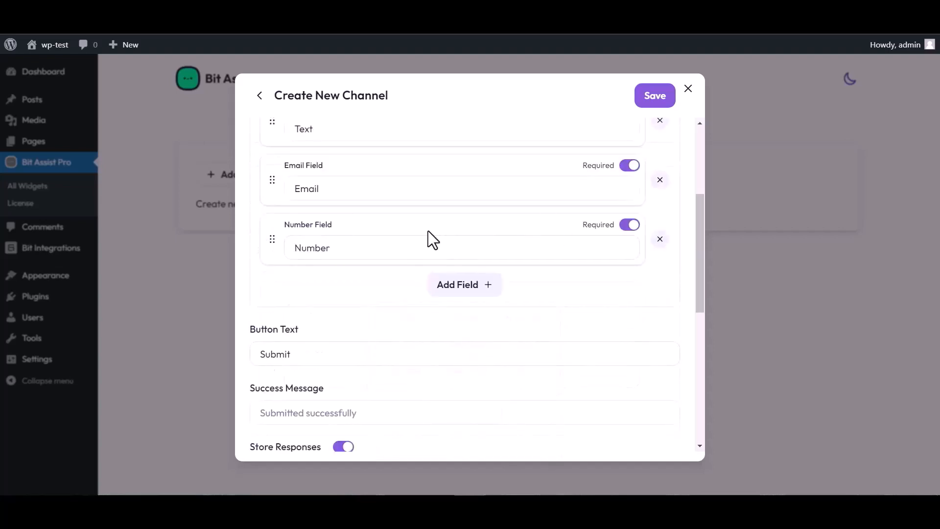
scroll(387, 250, up, 4)
click(325, 313)
double_click(321, 314)
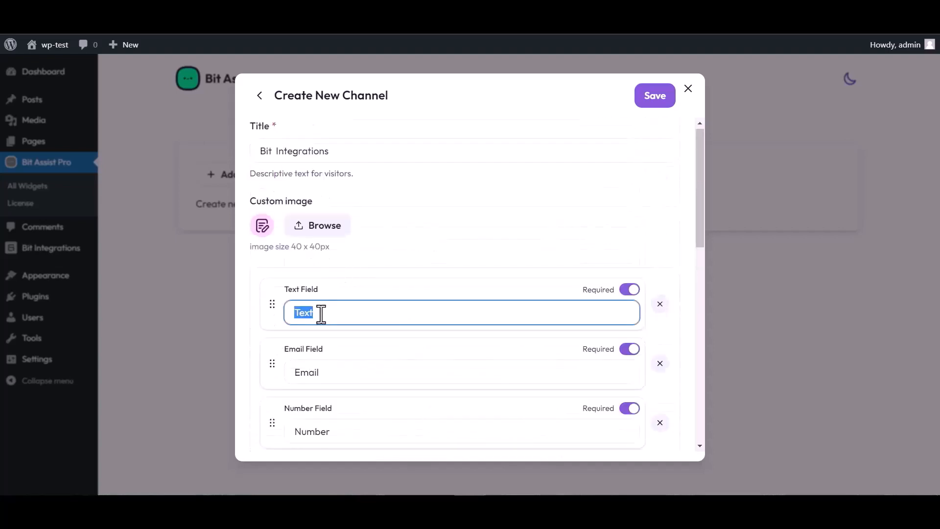
text(Name)
Paste the copied webhook URL into Webhook URL and save the channel
scroll(509, 270, down, 4)
scroll(365, 409, down, 4)
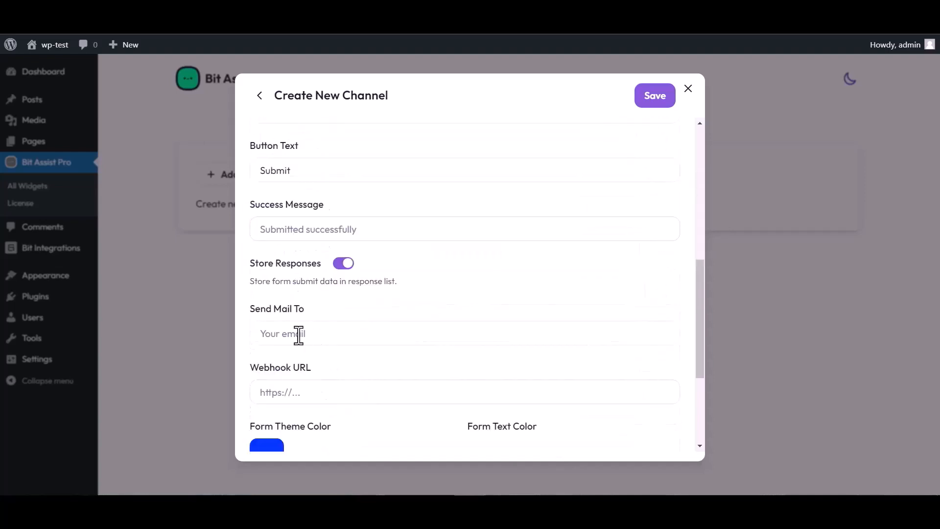
click(300, 392)
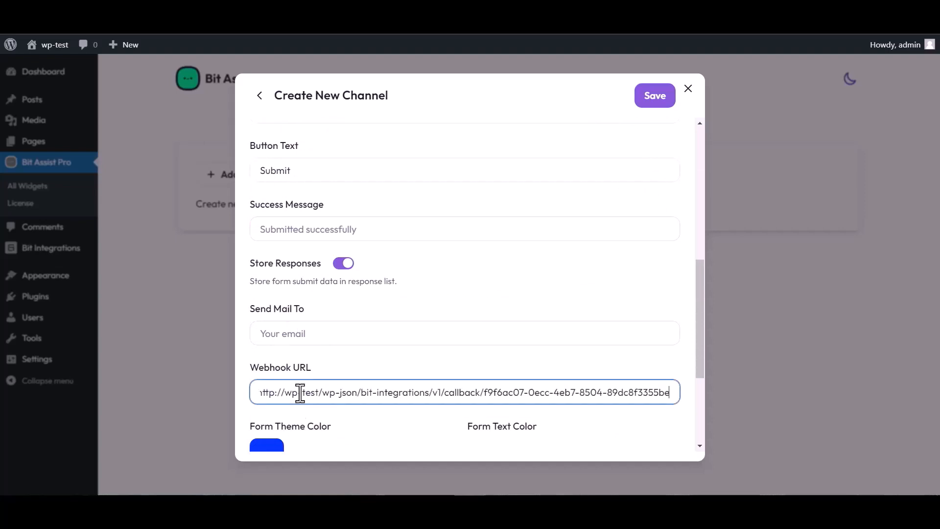
click(653, 103)
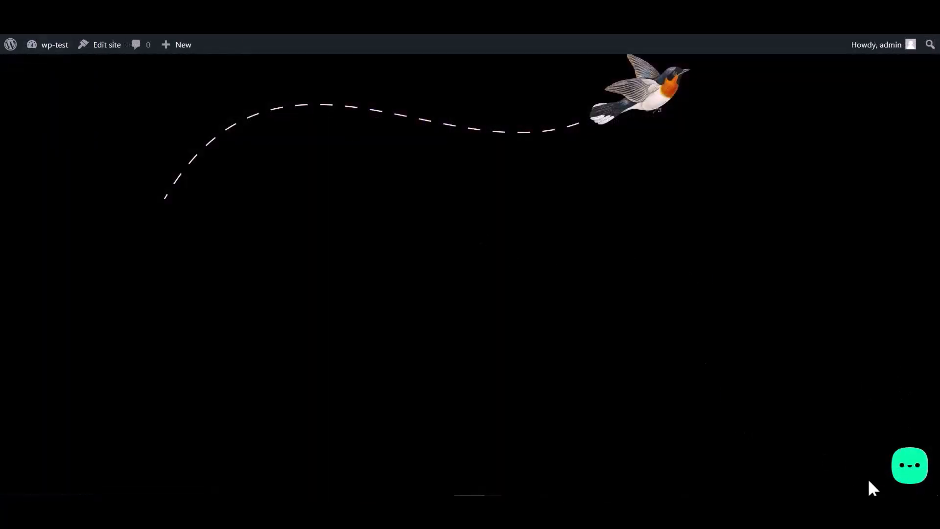
Open the Bit Integrations form from the site's chat widget and fill in Name and Email
click(909, 473)
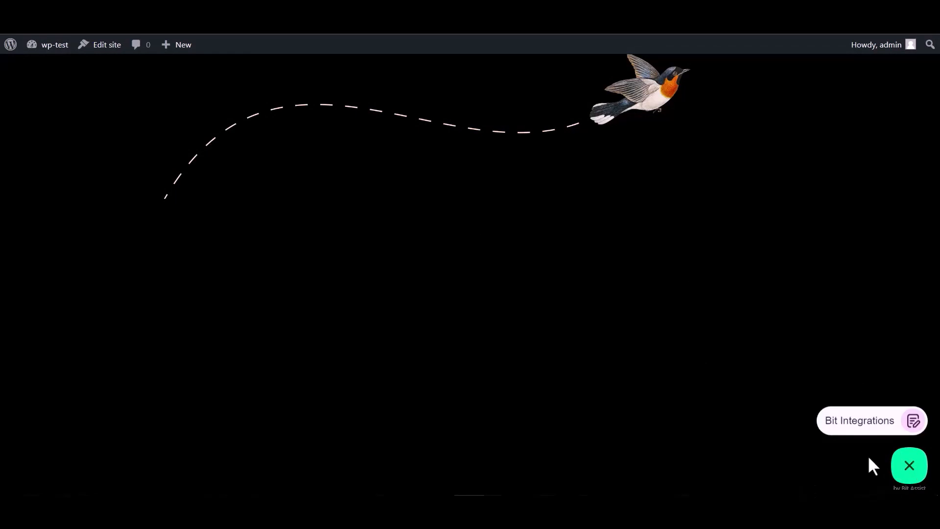
click(851, 425)
click(789, 314)
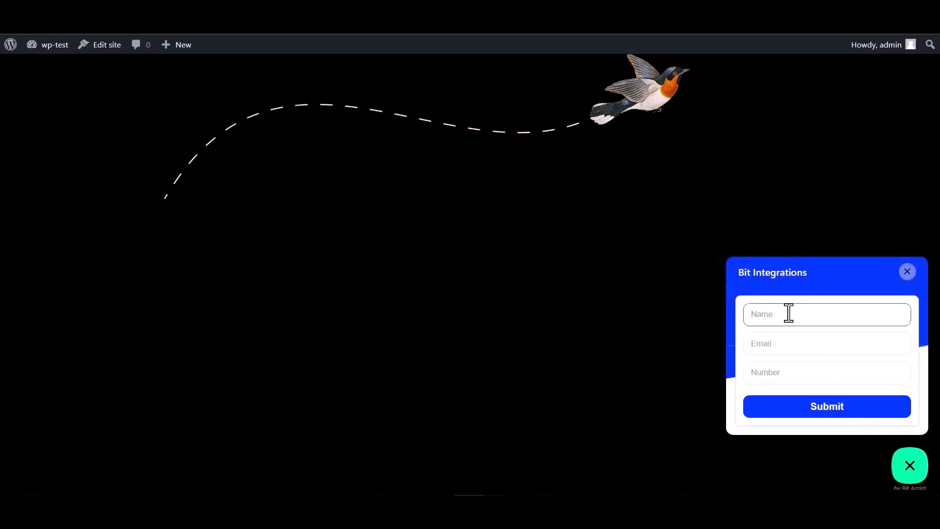
click(783, 377)
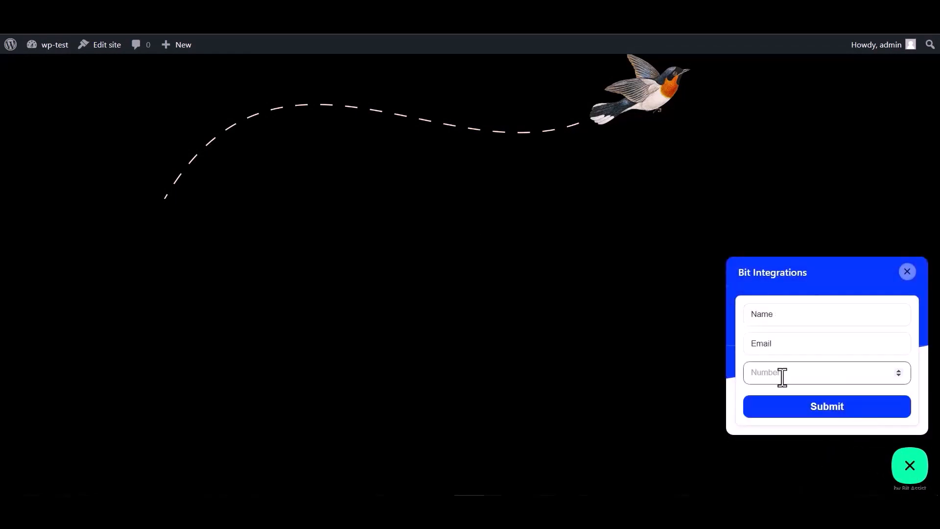
double_click(785, 323)
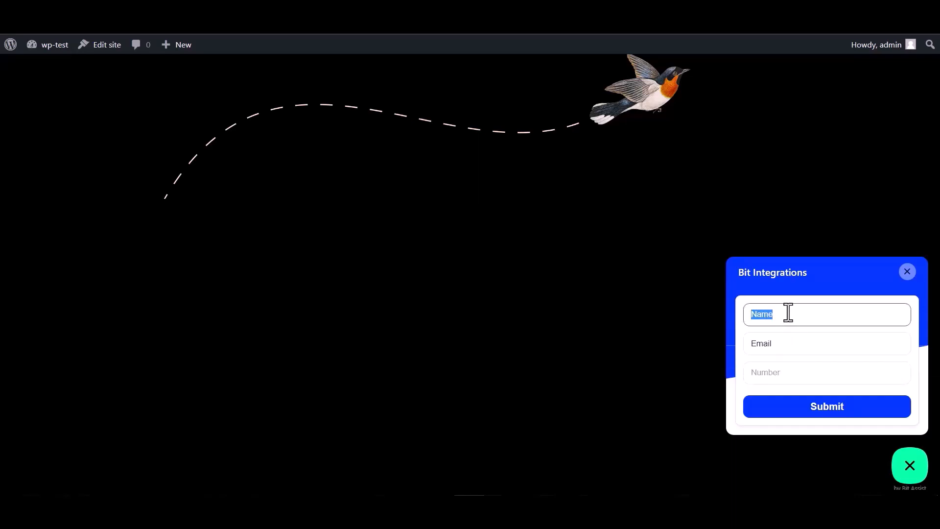
click(783, 345)
double_click(769, 347)
click(780, 343)
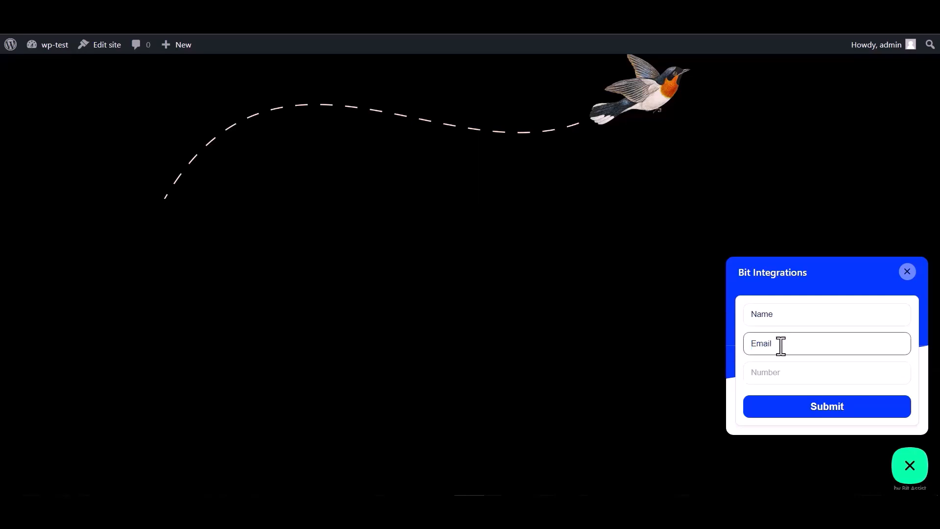
double_click(785, 343)
click(787, 343)
Enter 000000 in the Number field and submit the form
click(765, 372)
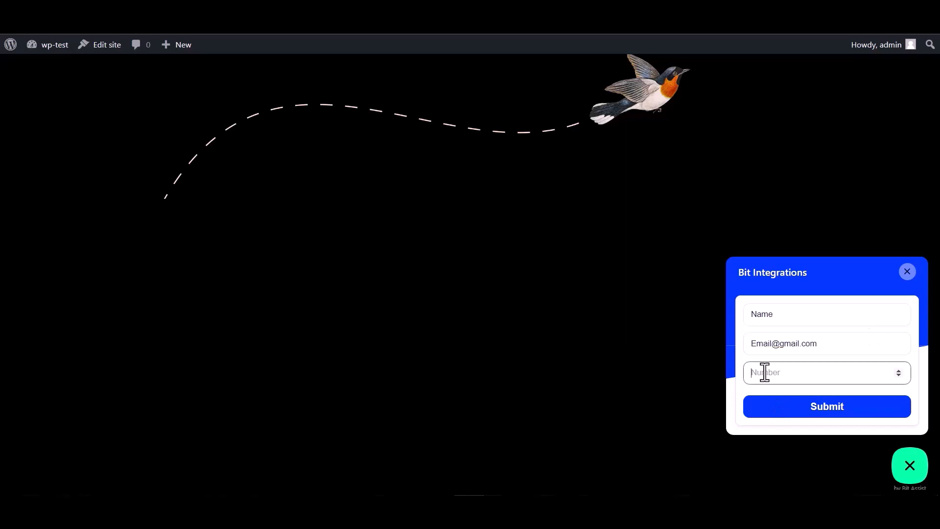
text(000000)
click(819, 415)
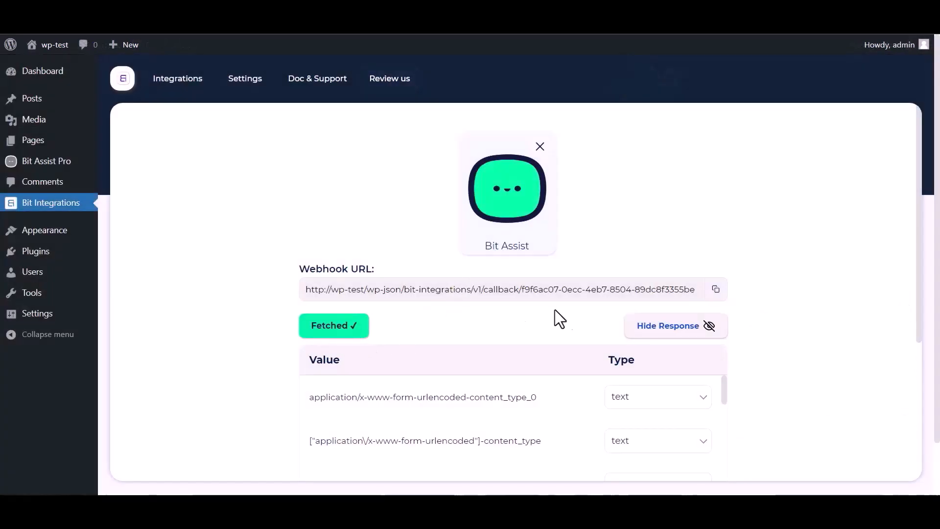
Set Airtable as the flow's action and follow the link to Airtable's personal access tokens page
scroll(558, 319, down, 1)
scroll(420, 380, down, 3)
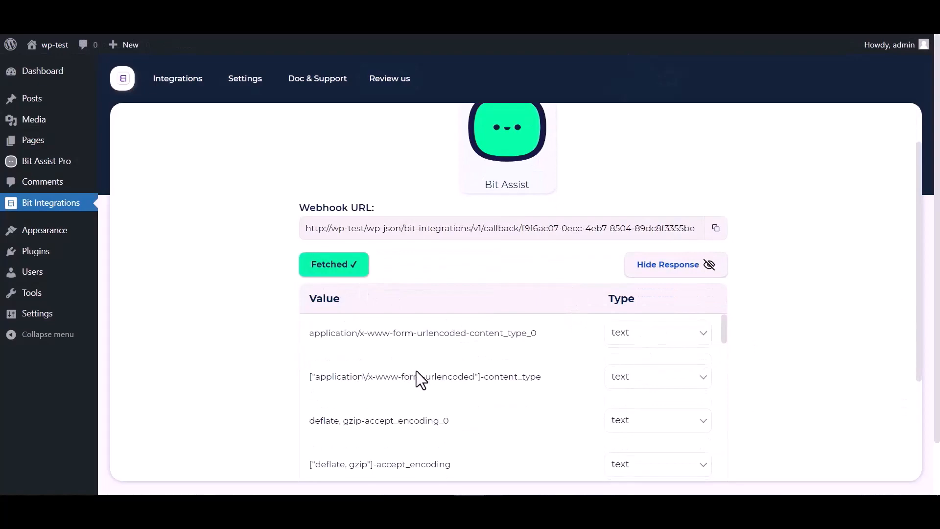
scroll(382, 379, down, 3)
scroll(273, 389, down, 3)
scroll(314, 343, down, 3)
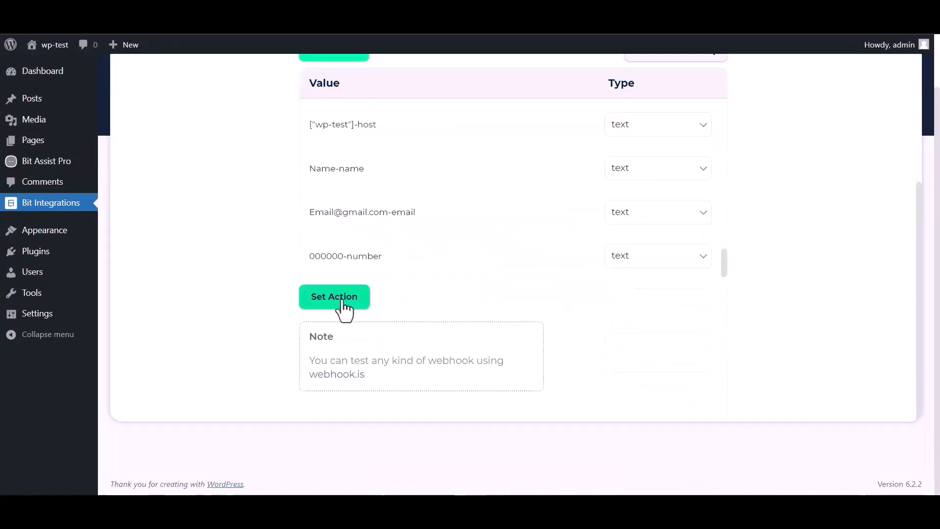
click(342, 299)
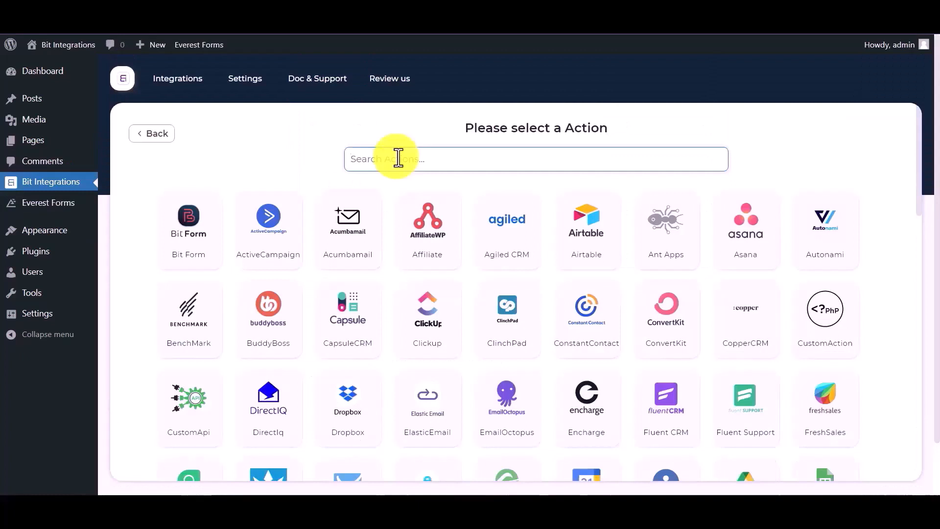
text(air)
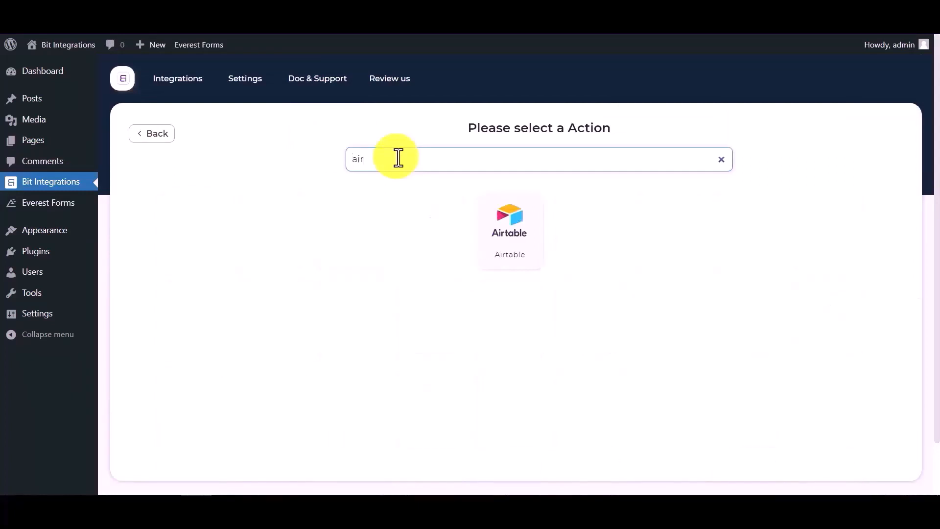
click(522, 236)
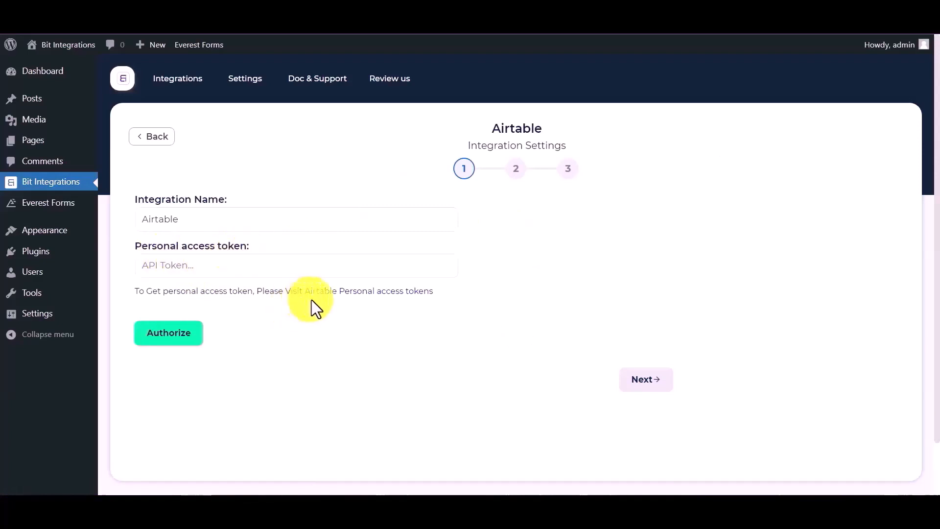
click(351, 304)
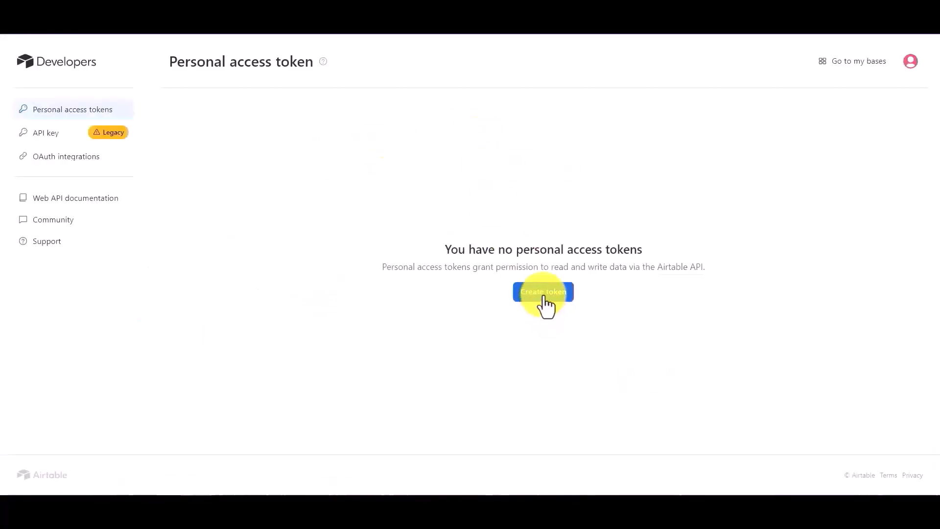
Start a token named 'bit integrations' with read/write scopes for records, record comments and base schema
click(543, 300)
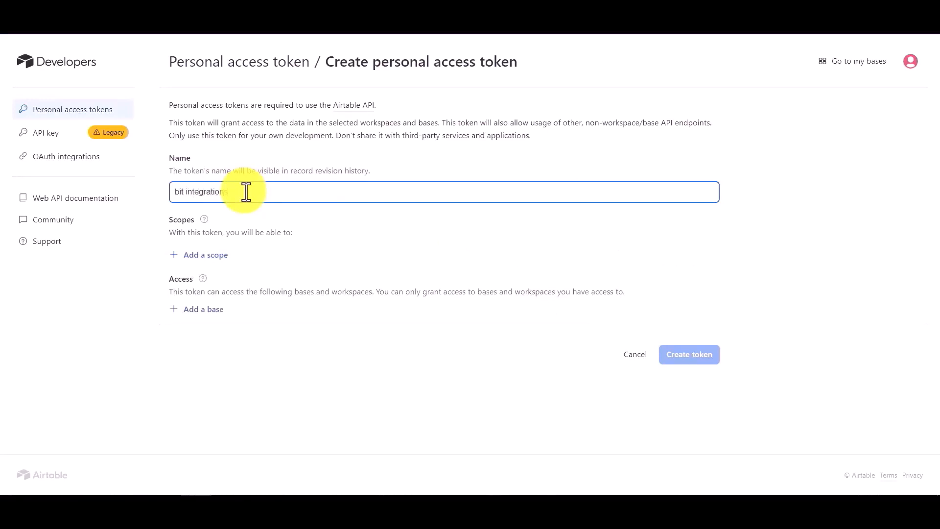
click(209, 256)
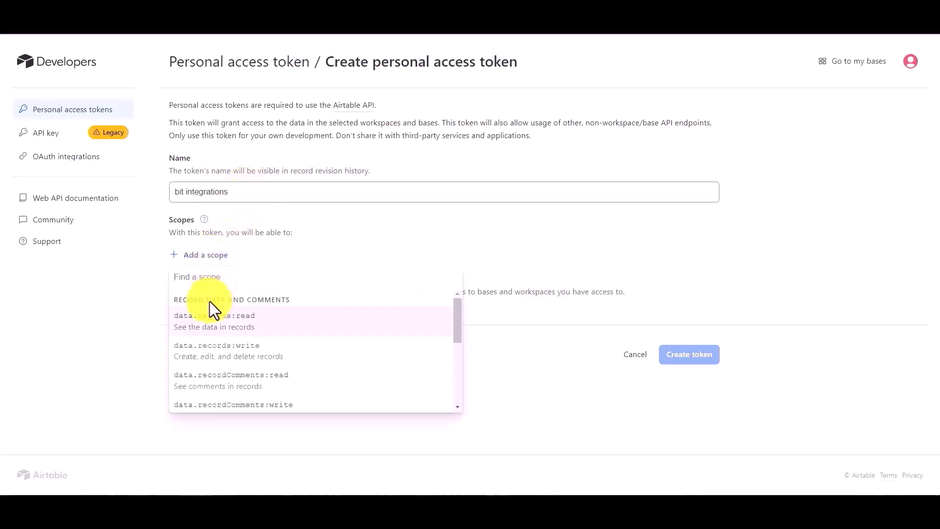
click(211, 314)
click(210, 281)
click(212, 346)
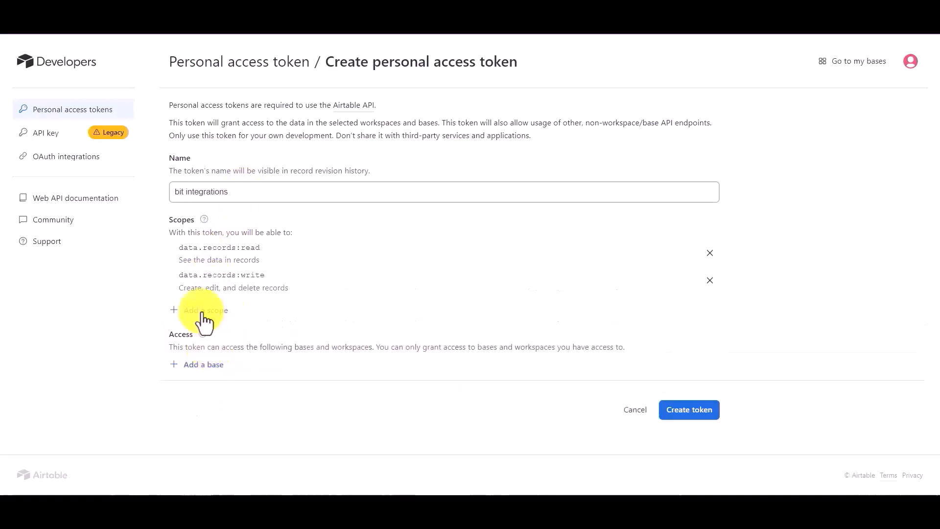
click(204, 314)
click(218, 391)
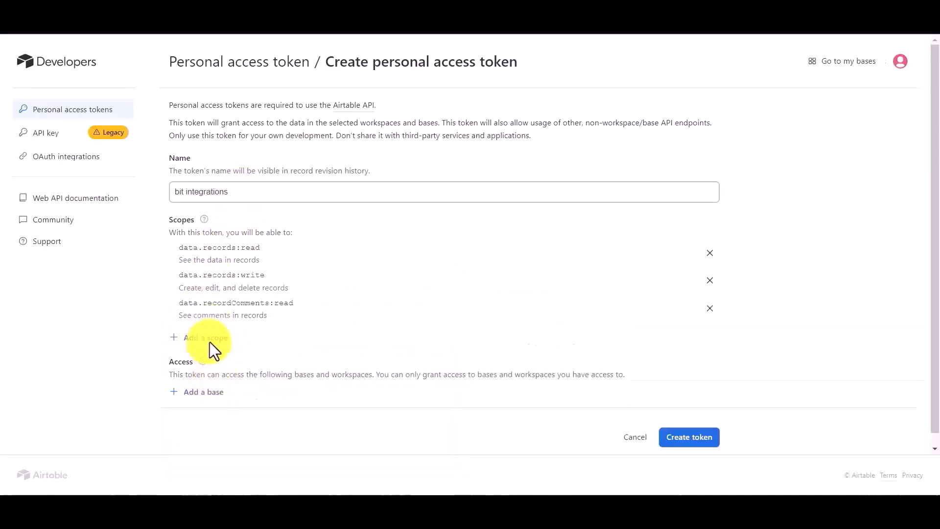
click(210, 342)
click(216, 248)
click(208, 371)
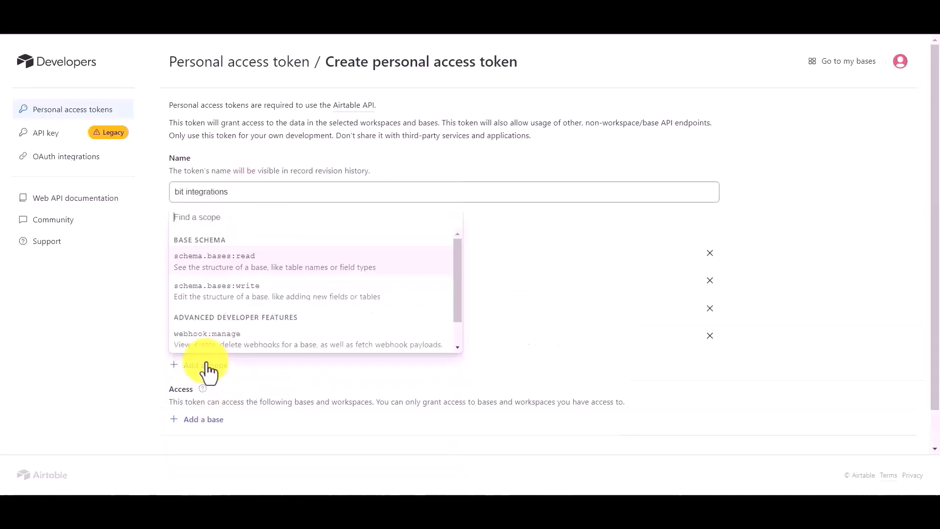
click(237, 264)
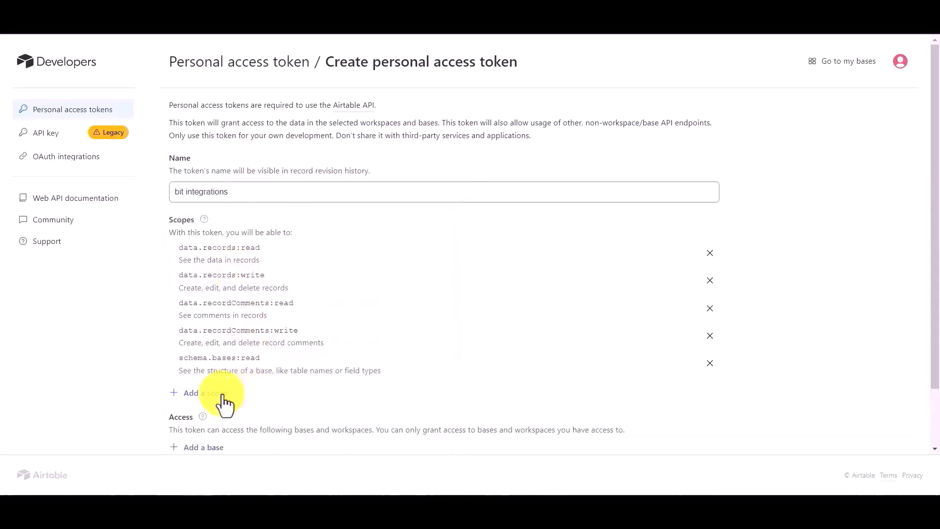
click(225, 401)
click(230, 293)
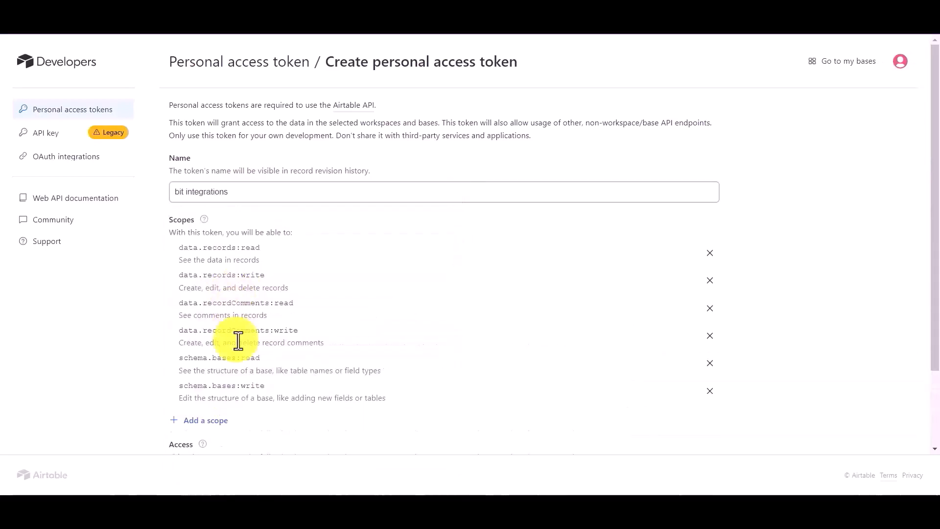
Grant the token access to all current and future bases, create it and copy it
scroll(231, 343, down, 2)
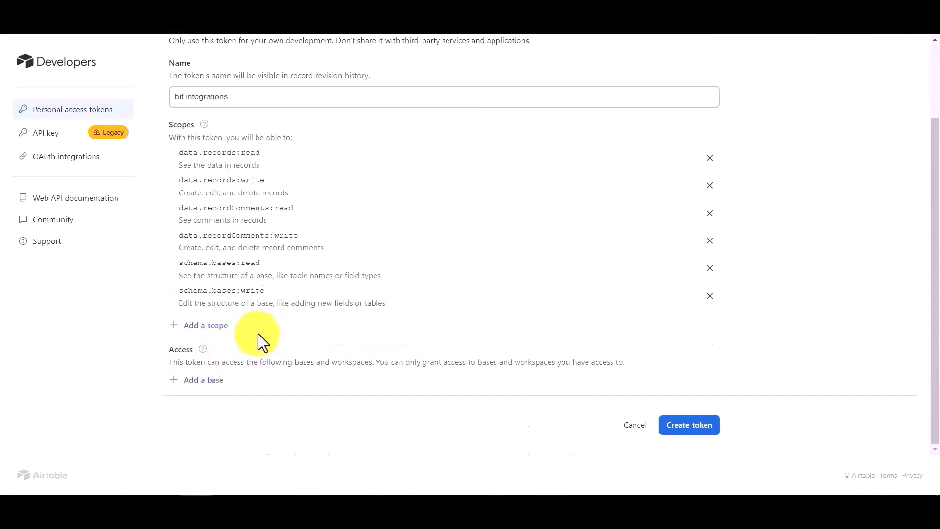
click(209, 380)
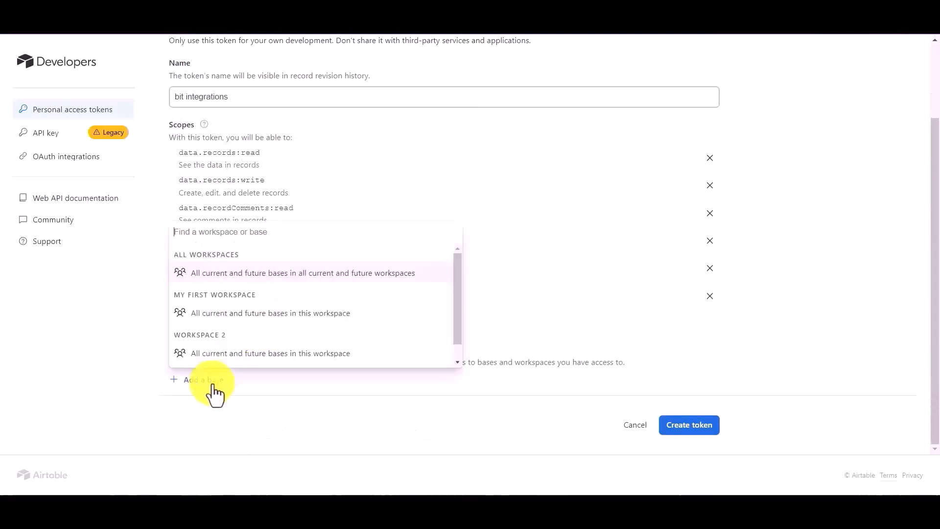
click(228, 279)
scroll(352, 373, down, 1)
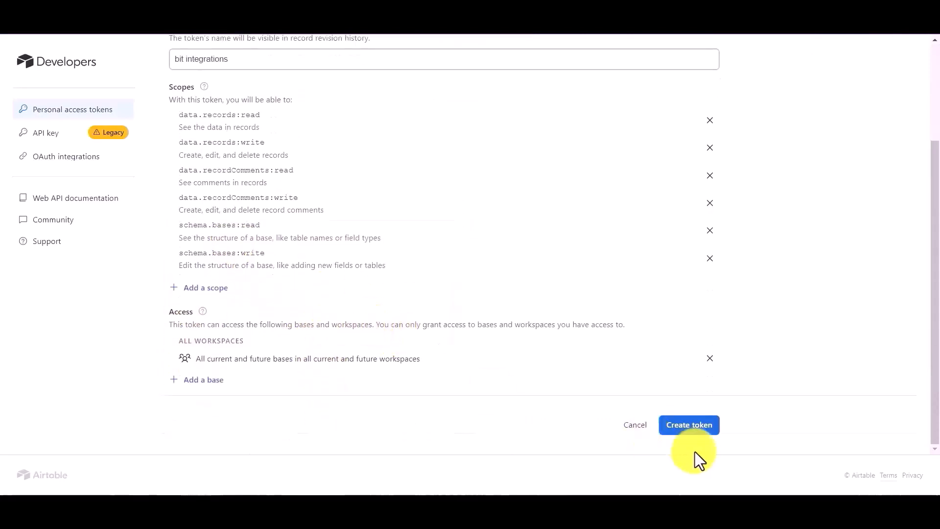
click(697, 431)
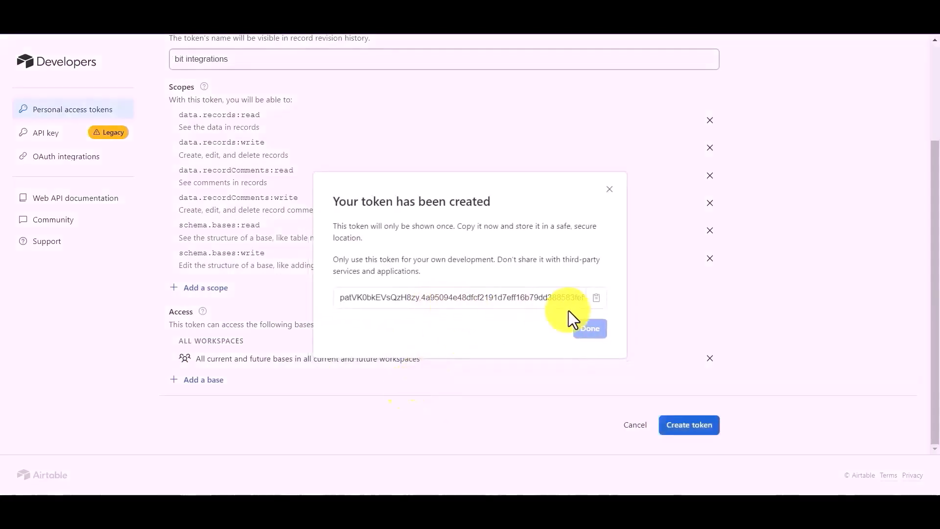
click(597, 297)
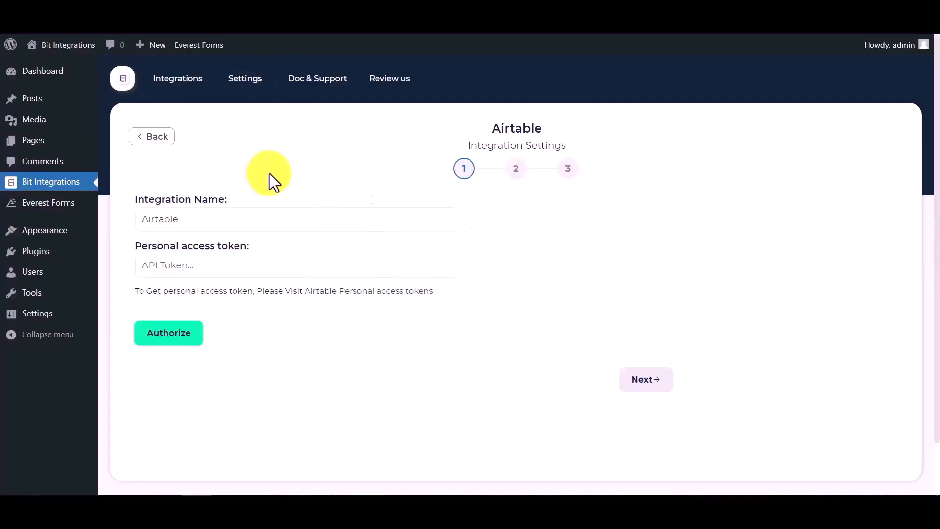
Paste the Airtable token into Bit Integrations, authorize it and continue
click(226, 270)
key(ctrl+v)
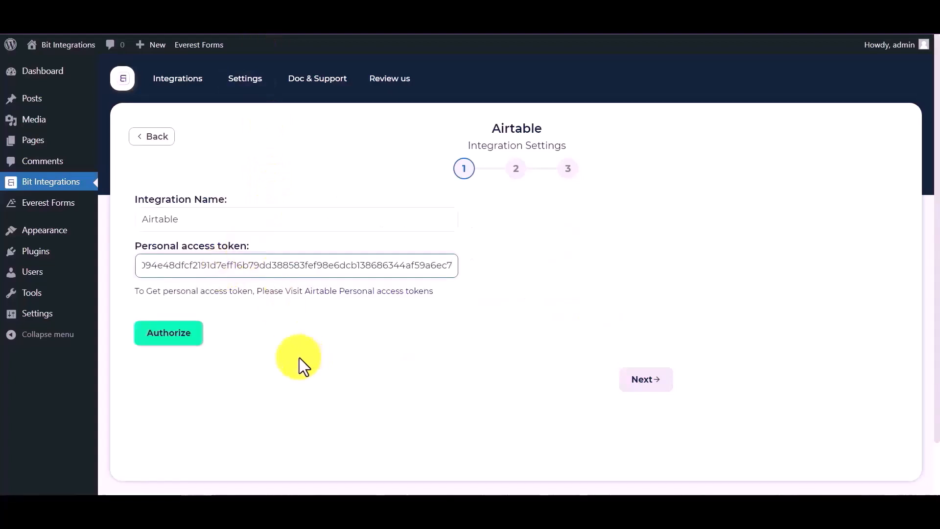
click(163, 333)
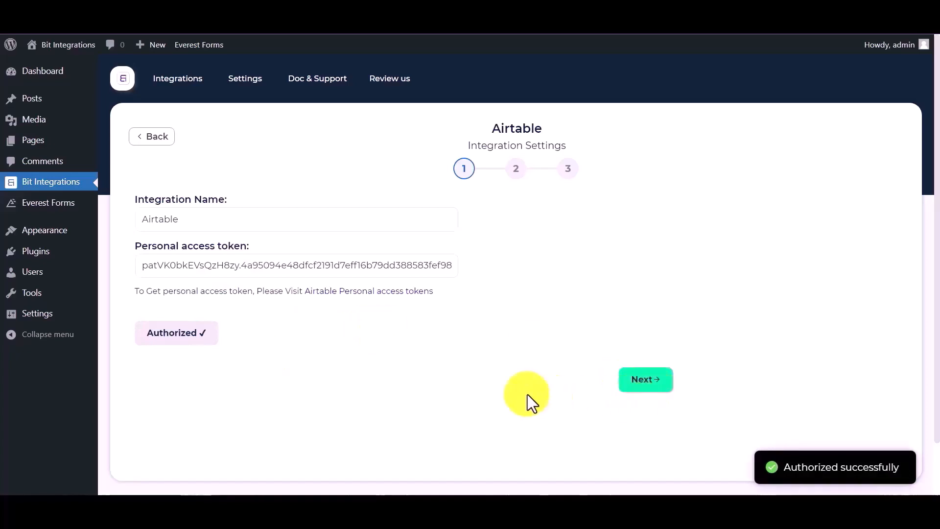
click(642, 385)
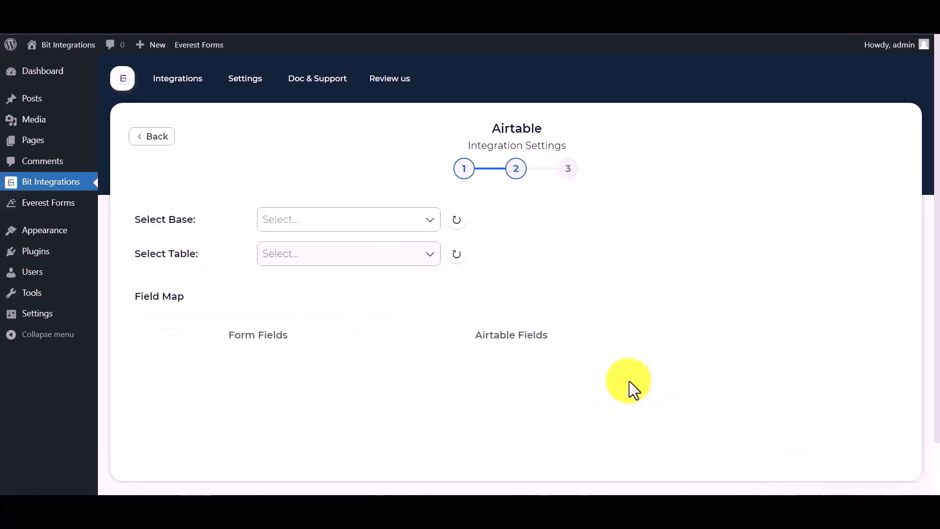
Select base 'bit integration' and table 'Table 1' as the destination
click(312, 219)
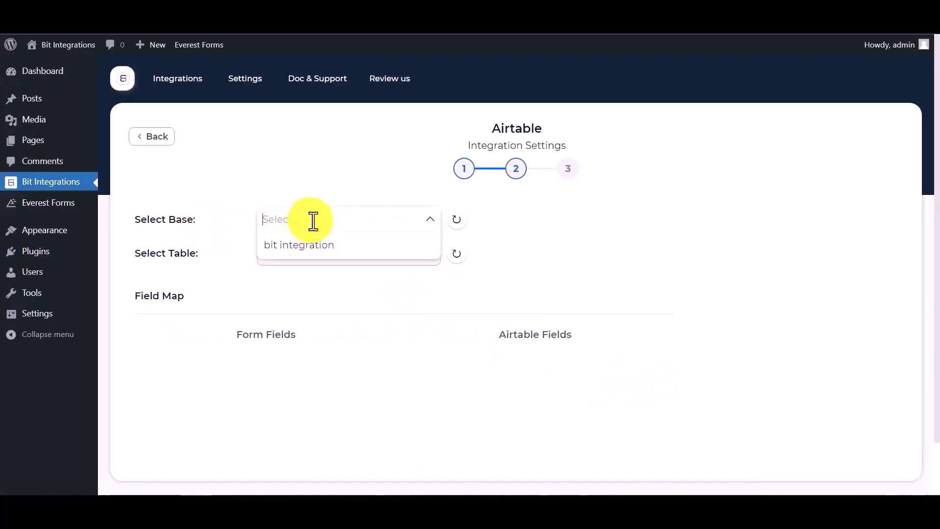
click(300, 245)
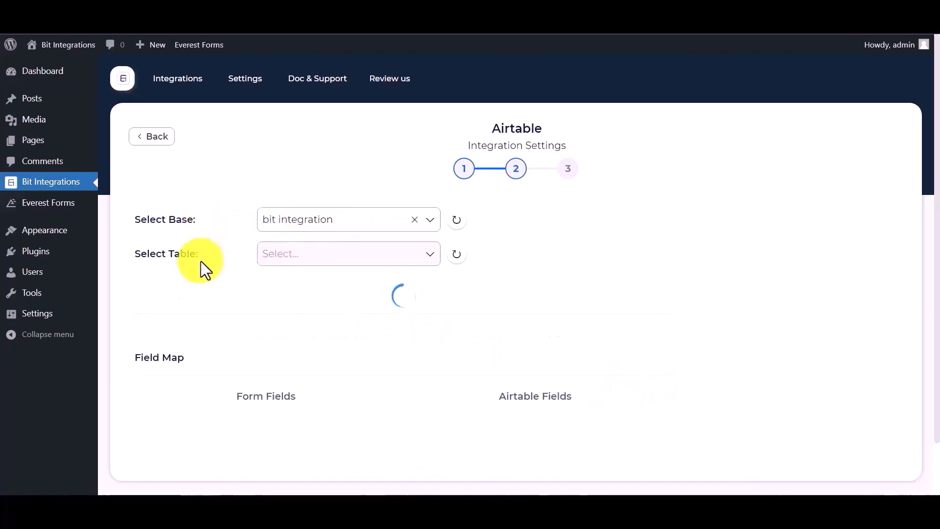
click(294, 258)
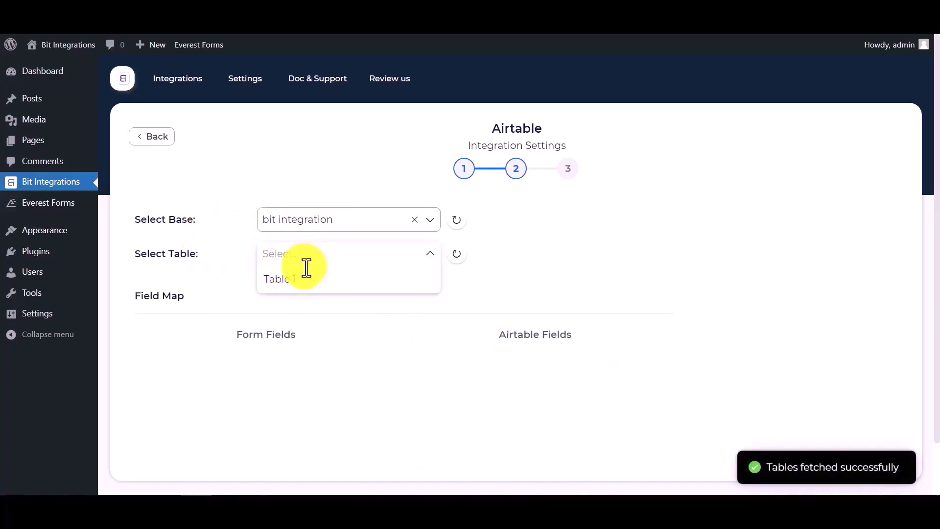
click(303, 278)
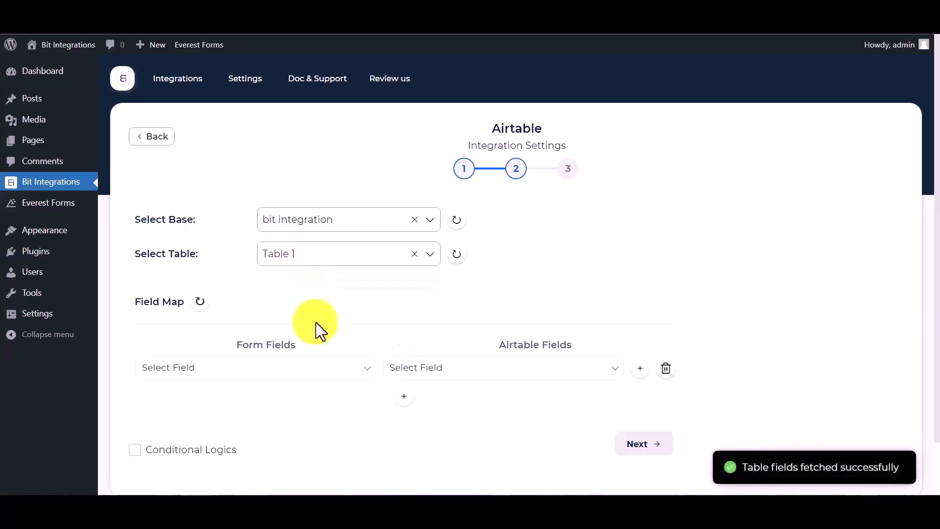
Map the form's Name to Airtable Name and Email to Airtable Email
click(435, 379)
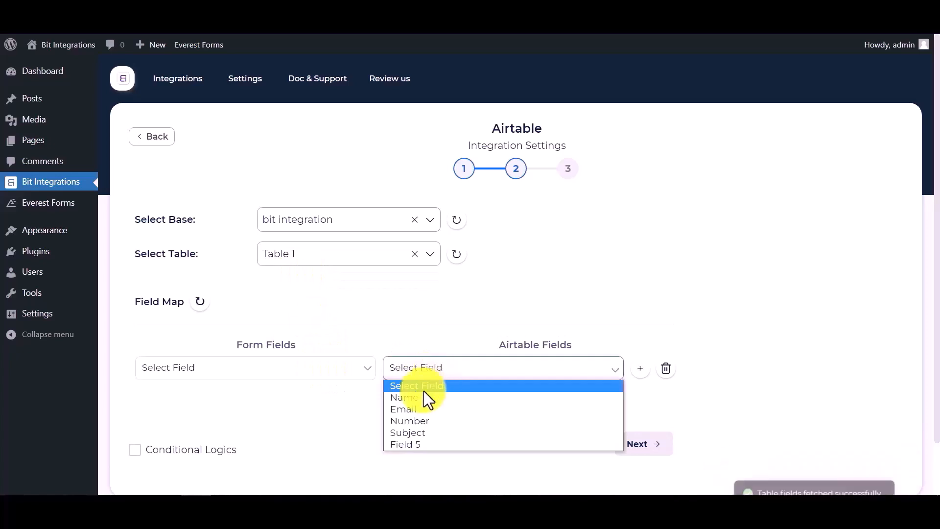
click(424, 395)
click(294, 370)
click(198, 411)
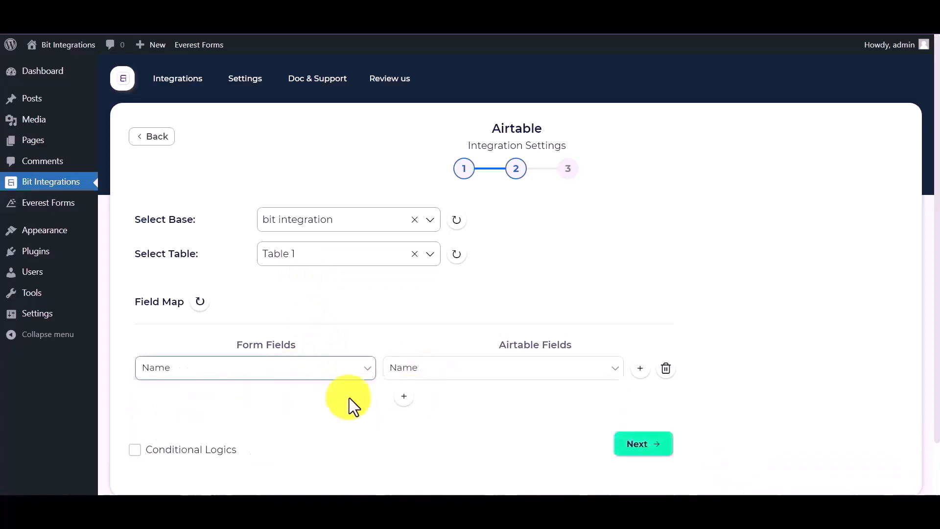
click(403, 396)
click(309, 398)
click(179, 465)
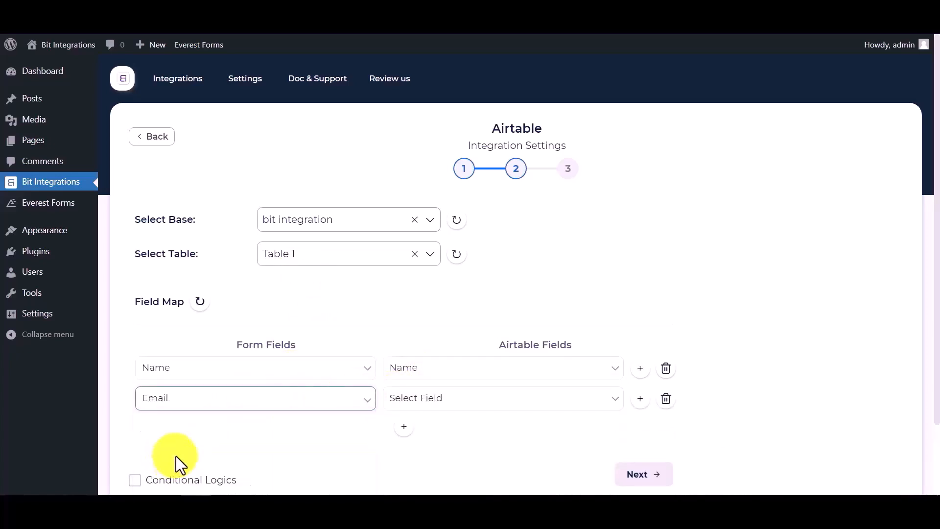
click(426, 409)
click(407, 441)
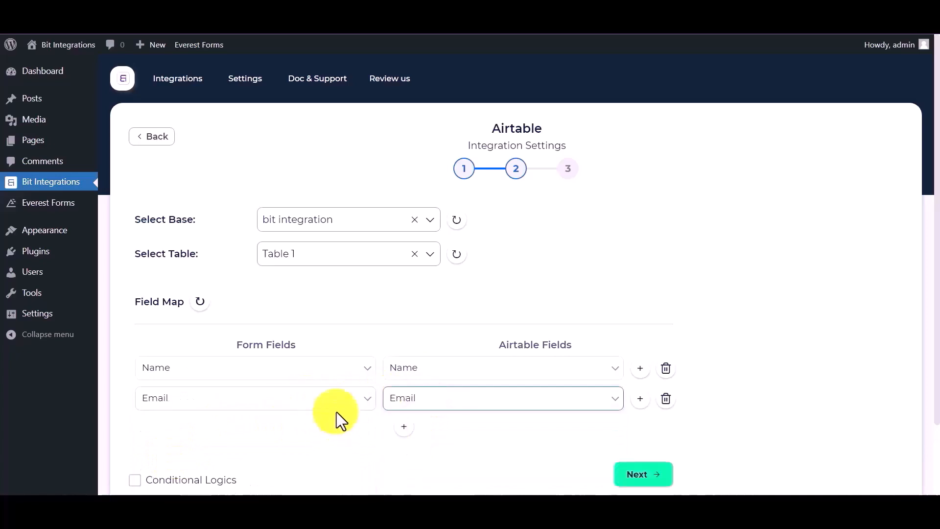
Add a third row mapping the form's Phone to Airtable's Number field
click(403, 426)
click(307, 430)
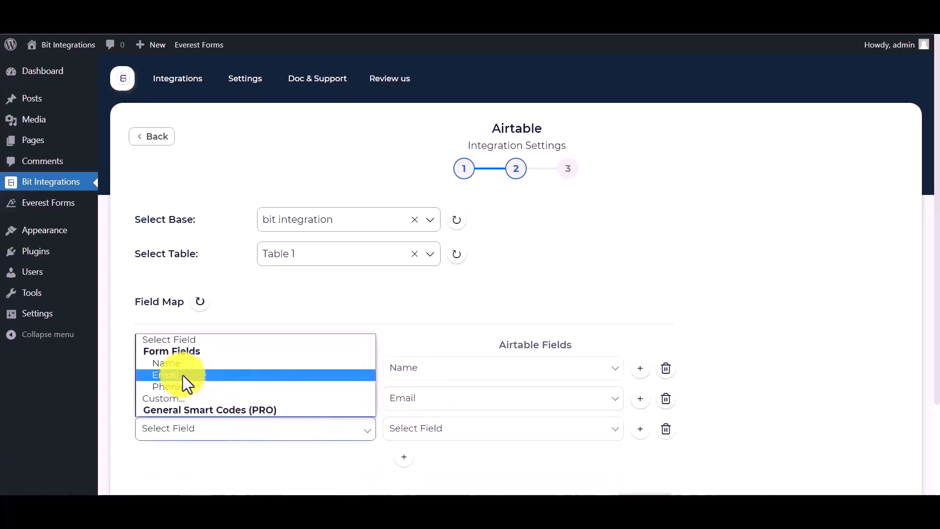
click(165, 387)
click(407, 431)
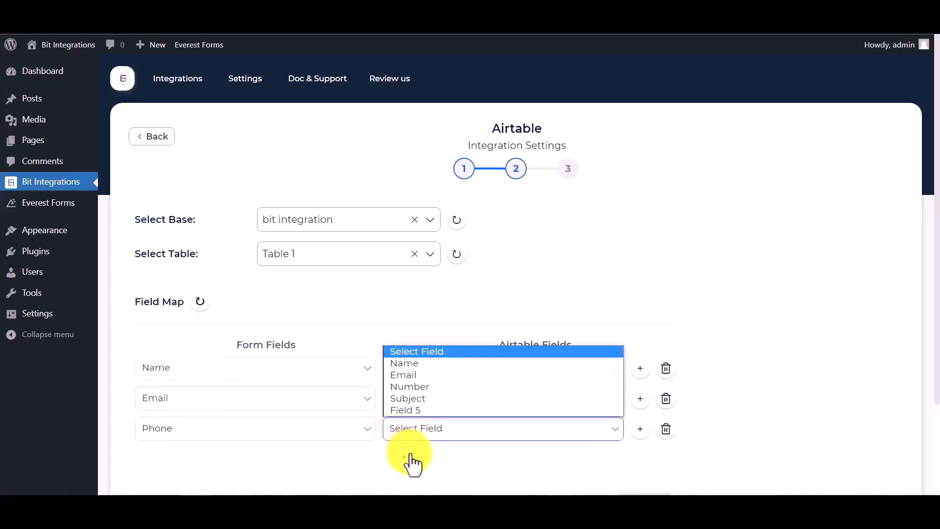
click(412, 387)
Toggle Conditional Logics on and back off, then proceed to the final step
scroll(269, 443, down, 3)
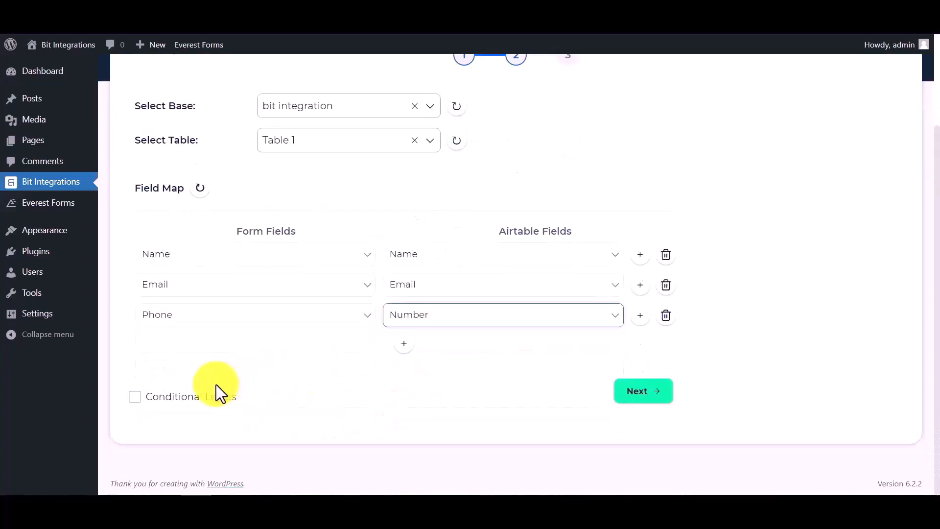
click(179, 396)
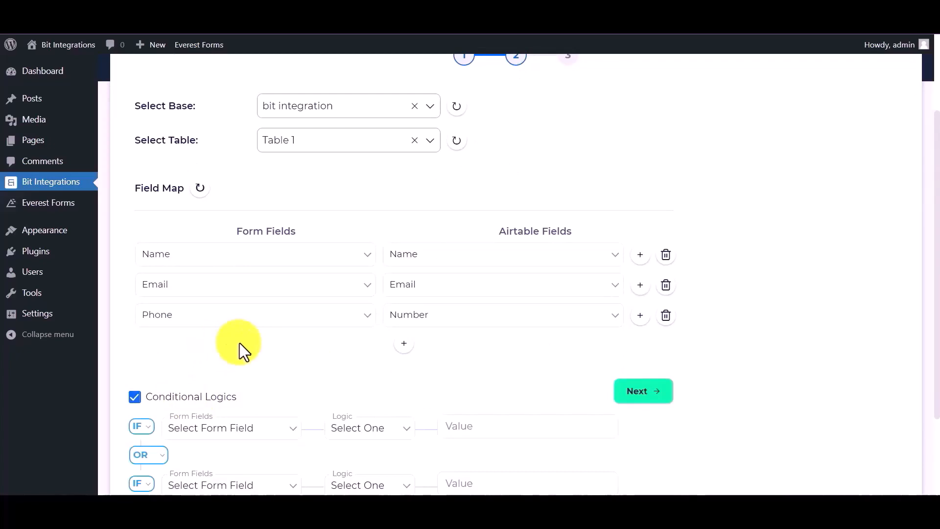
click(186, 397)
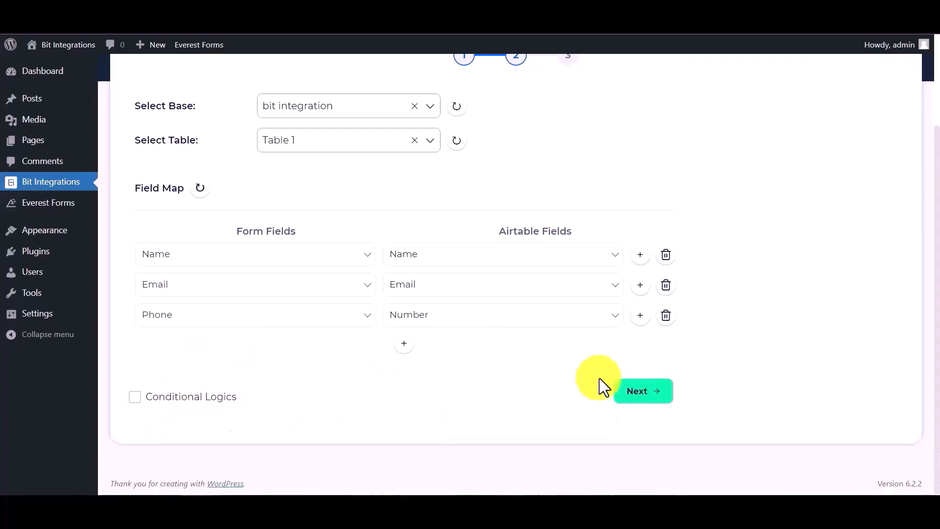
click(641, 392)
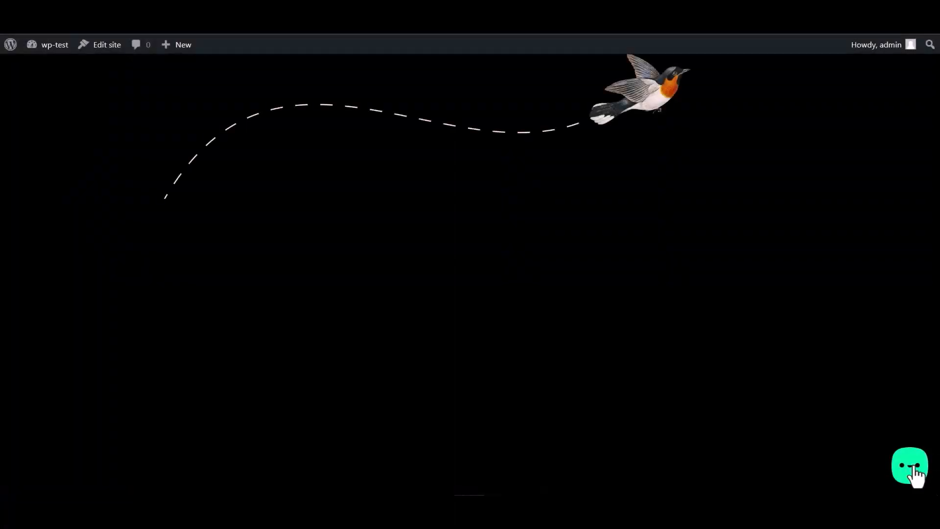
Submit the site's Bit Integrations form with name 'Bit Integrations', a test e-mail and a phone number
click(915, 470)
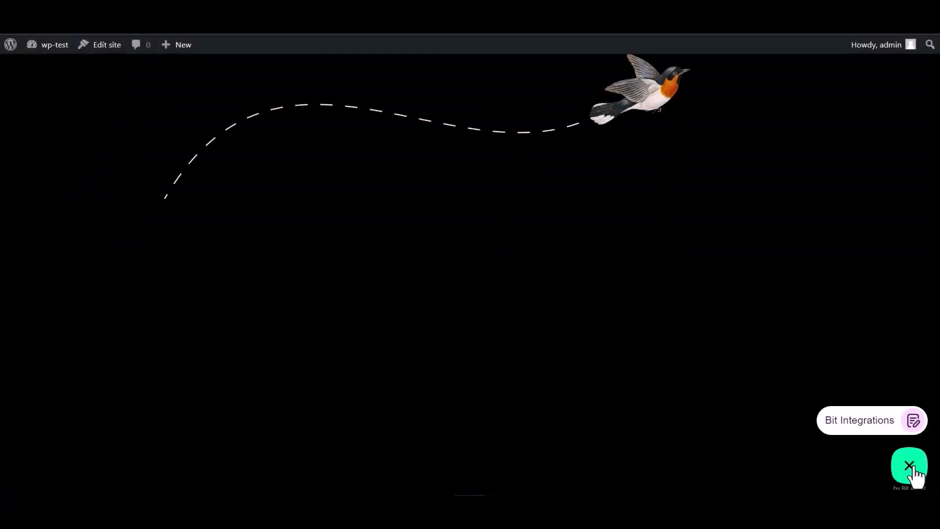
click(857, 421)
click(781, 321)
text(Bit)
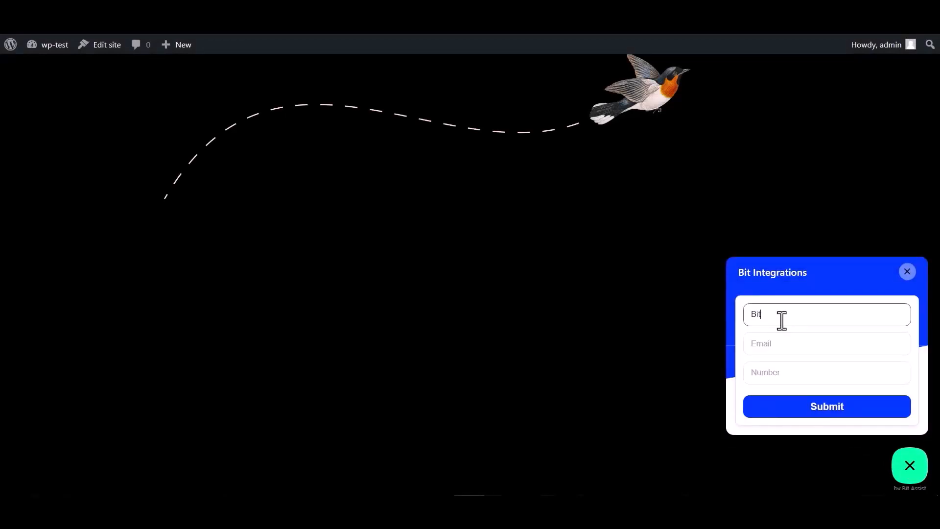
text( Integrations)
click(789, 341)
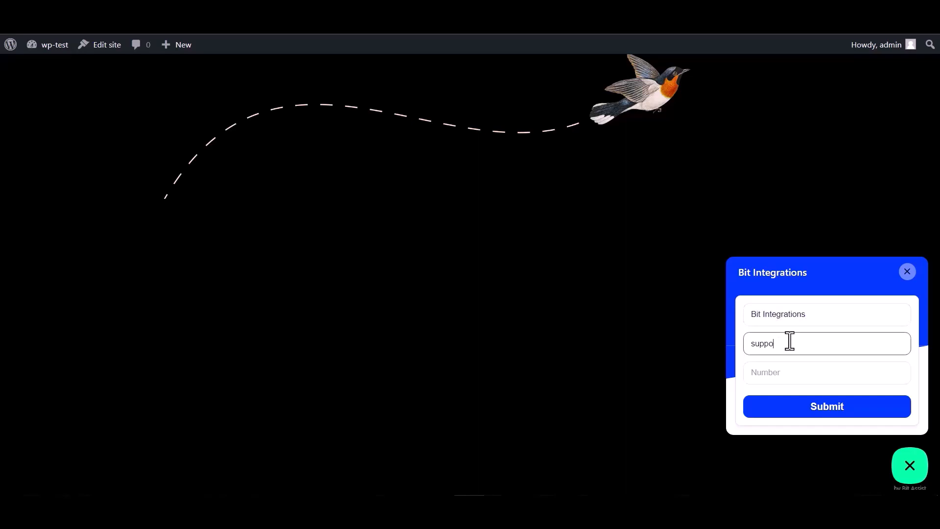
click(779, 371)
text(444555666)
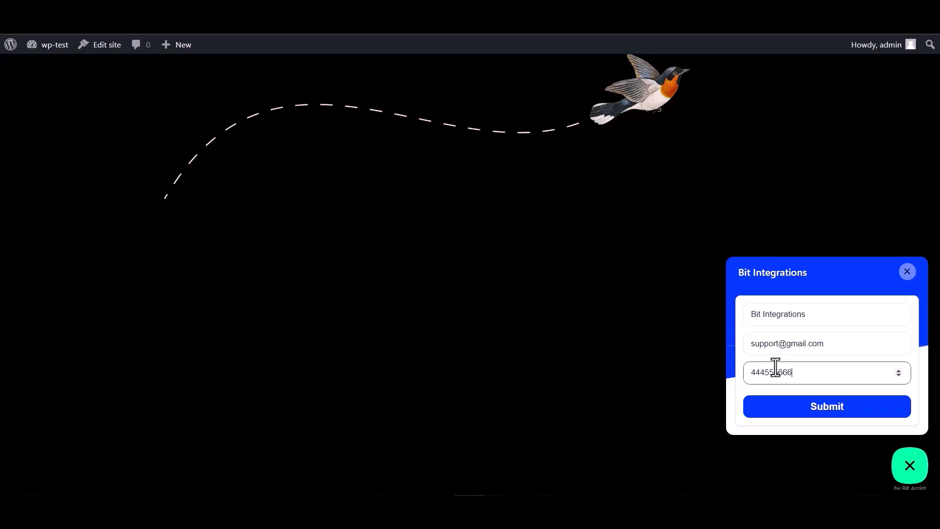
click(831, 420)
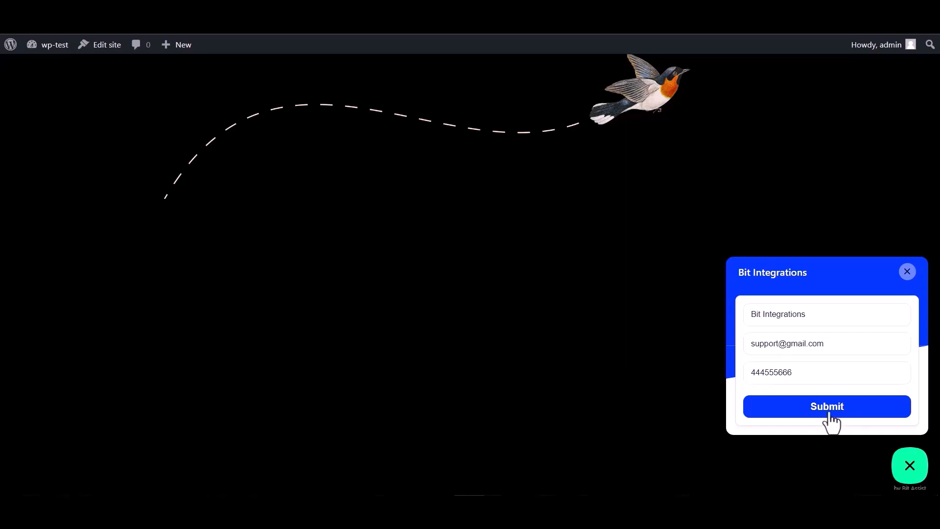